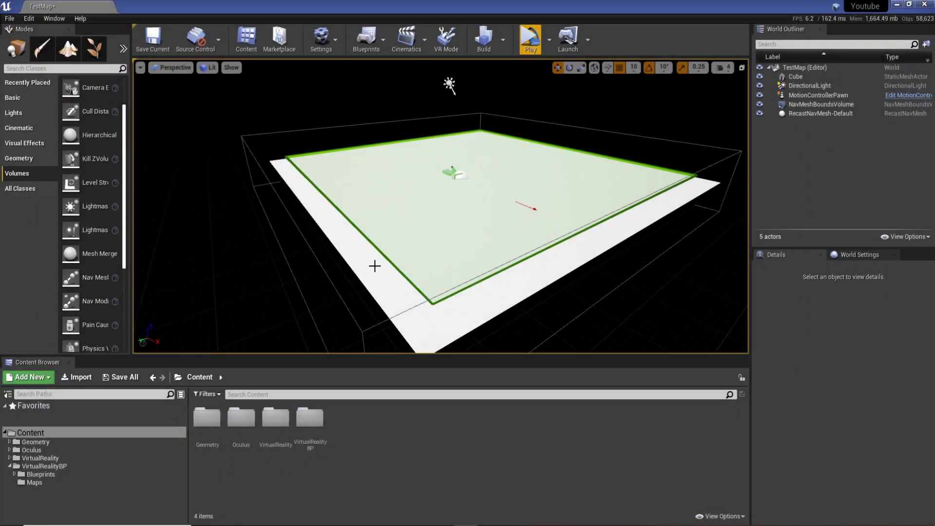
# Search the project content for "sky" and clear the search.
pyautogui.moveTo(440, 259); pyautogui.dragTo(510, 246, button='right')
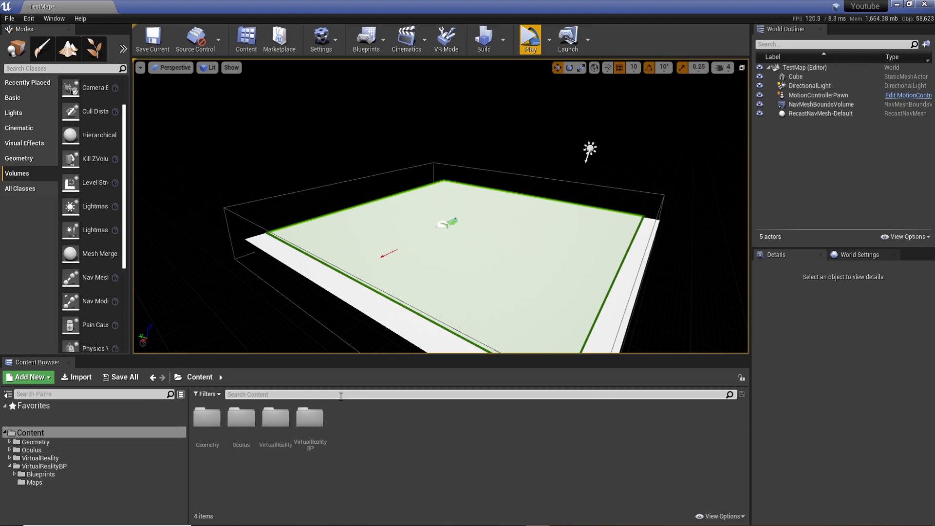
pyautogui.write('y')
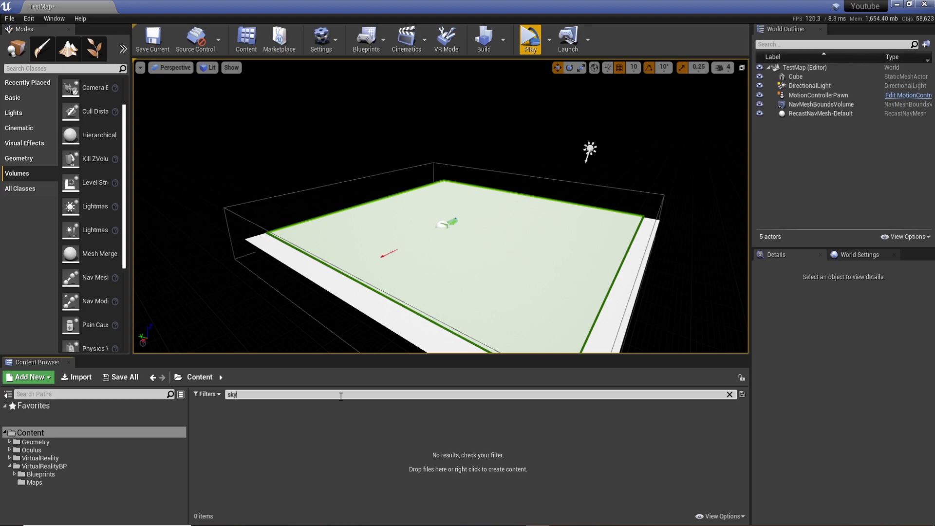
pyautogui.click(729, 396)
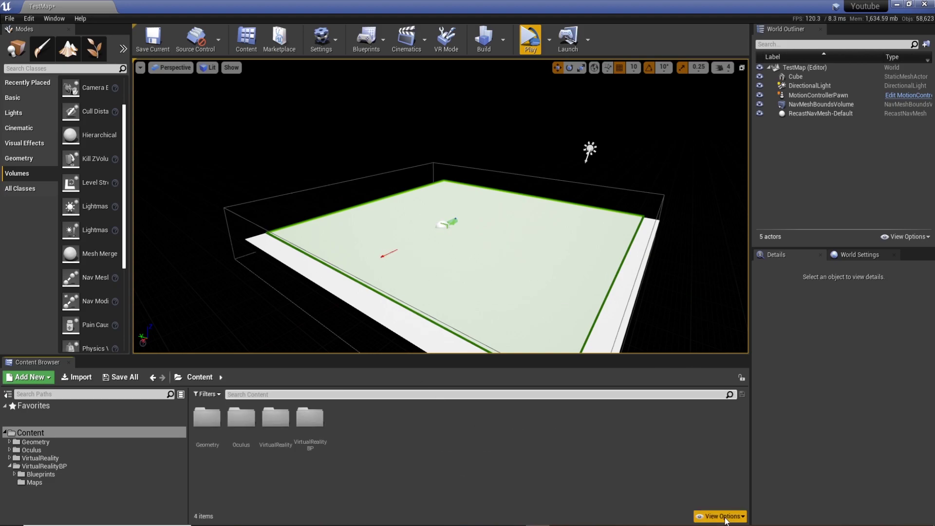
# Turn on Show Engine Content, open the Engine Content folder, and enlarge the Content Browser.
pyautogui.click(730, 517)
pyautogui.click(706, 395)
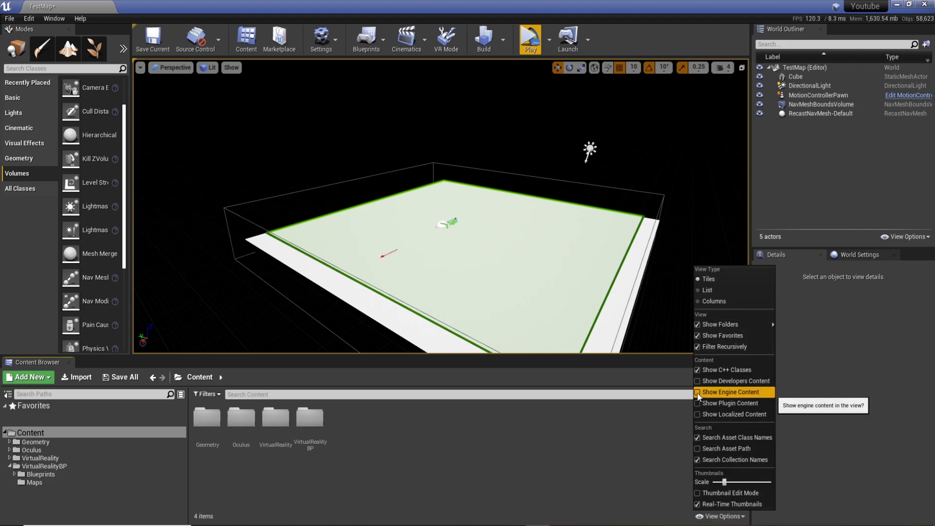
pyautogui.click(44, 492)
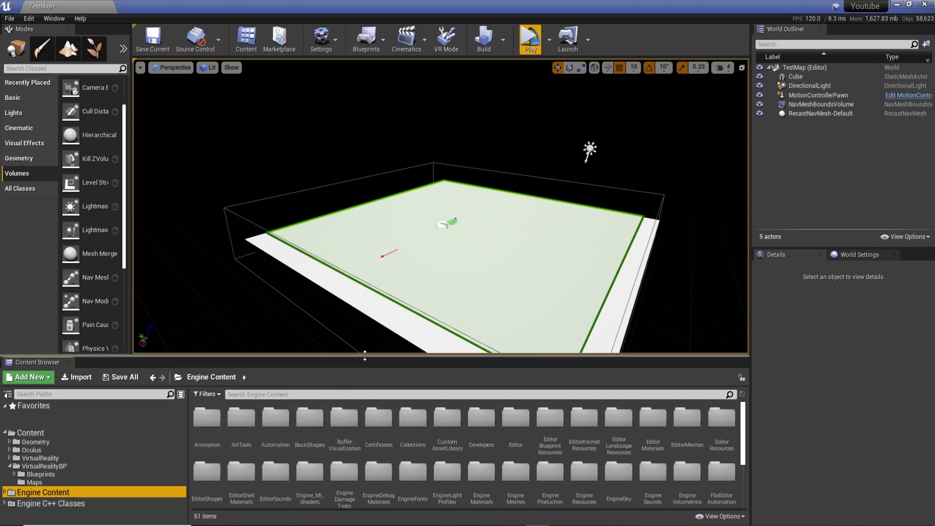
pyautogui.moveTo(365, 355); pyautogui.dragTo(366, 302)
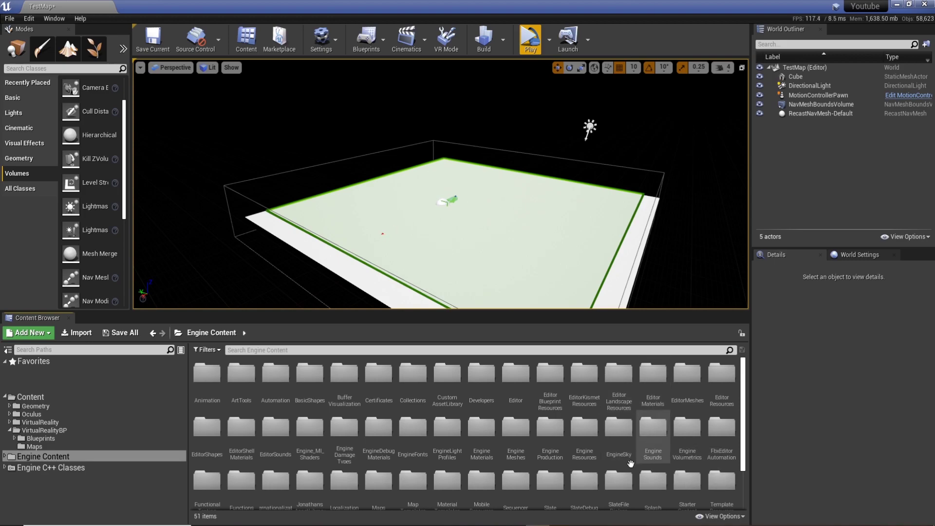
# Search all of Engine Content for "sky" and place BP_Sky_Sphere above the floor at about X 10, Y 20, Z 240.
pyautogui.doubleClick(618, 427)
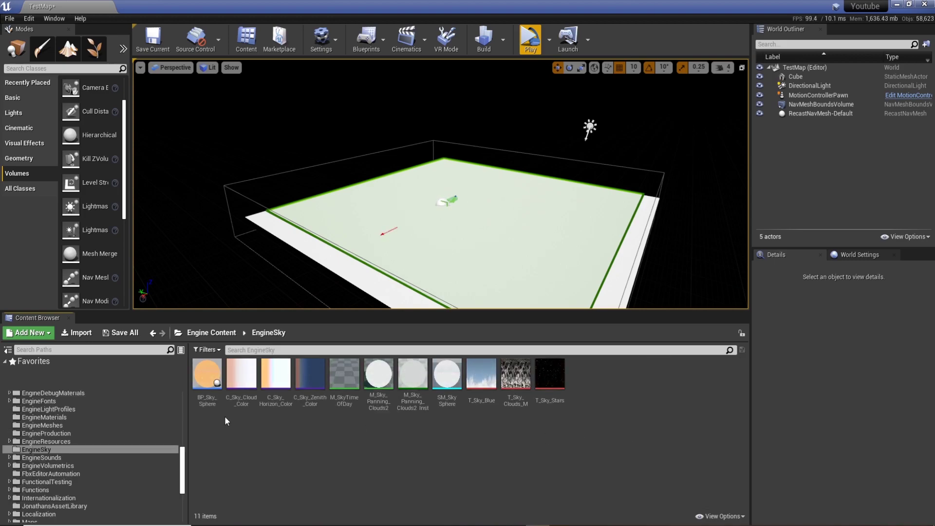
pyautogui.click(212, 333)
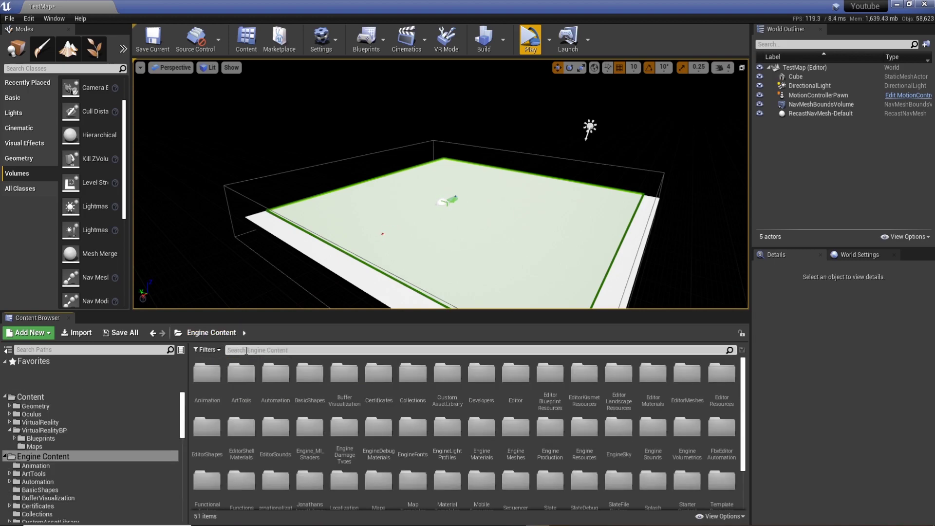
pyautogui.click(246, 350)
pyautogui.write('sky')
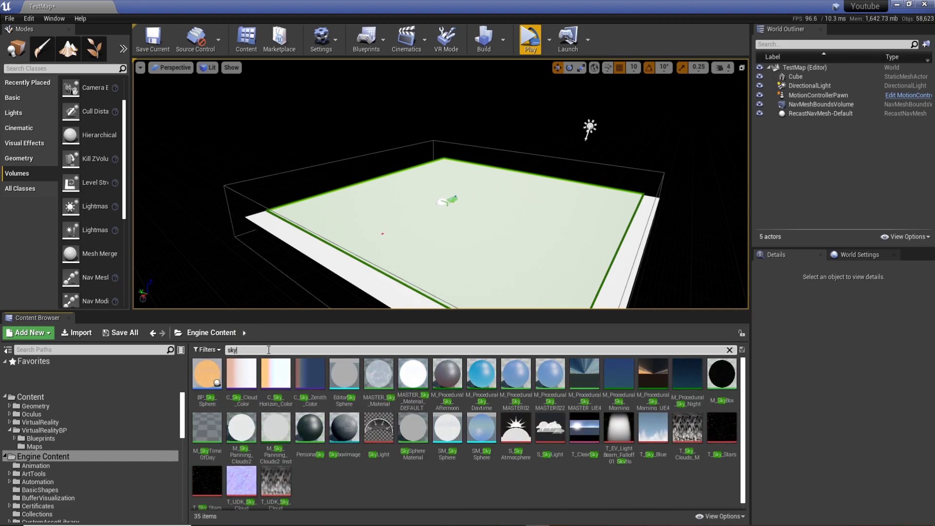
pyautogui.moveTo(205, 374); pyautogui.dragTo(474, 110)
pyautogui.moveTo(545, 225); pyautogui.dragTo(533, 158, button='right')
pyautogui.moveTo(595, 222); pyautogui.dragTo(592, 233, button='right')
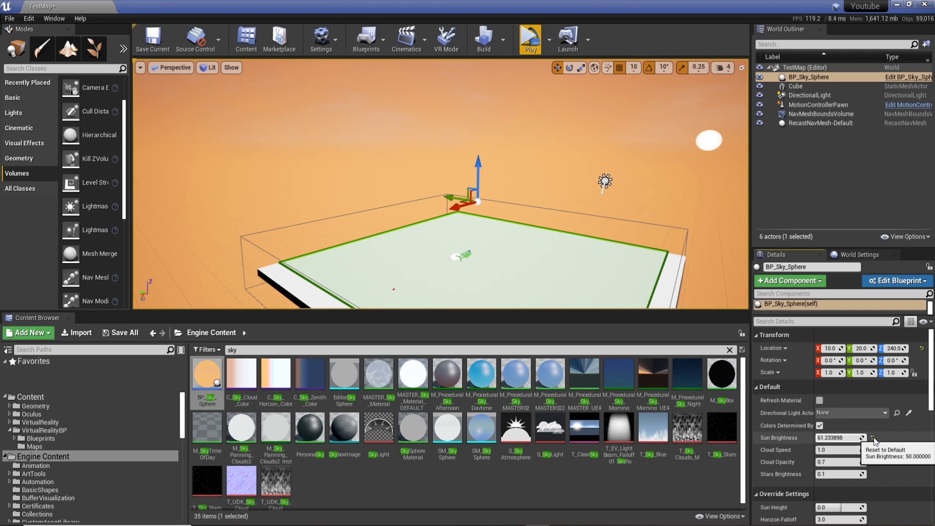
# Reset the sky sphere's Sun Brightness to 50 and assign DirectionalLight as its Directional Light Actor.
pyautogui.click(872, 438)
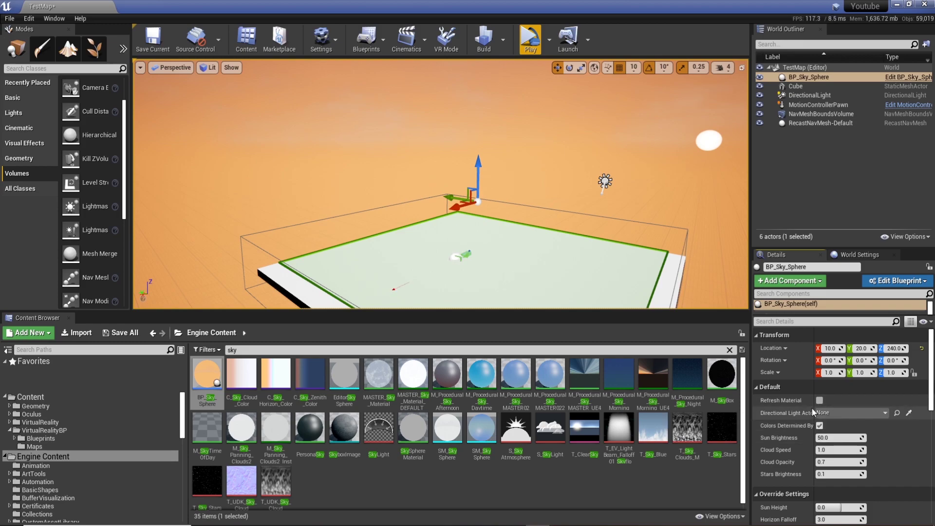
pyautogui.moveTo(812, 407); pyautogui.dragTo(826, 405)
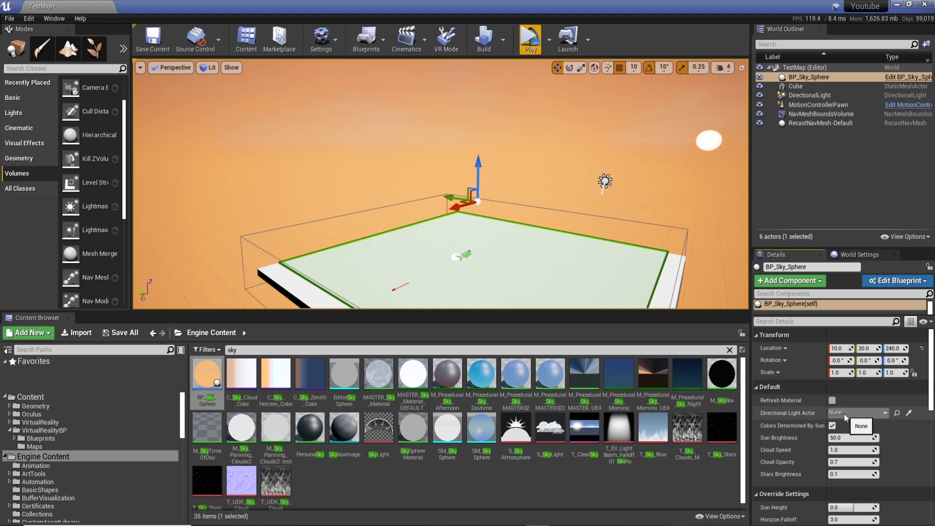
pyautogui.click(865, 413)
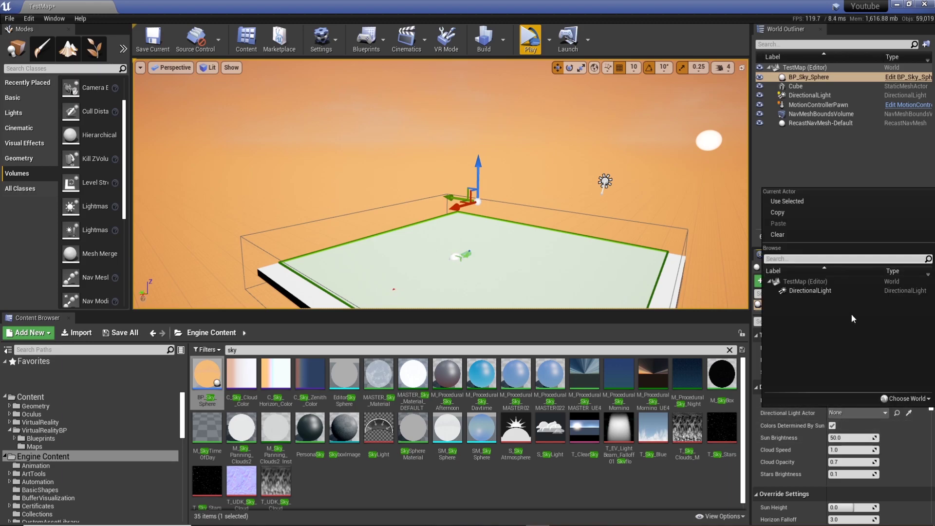
pyautogui.click(831, 293)
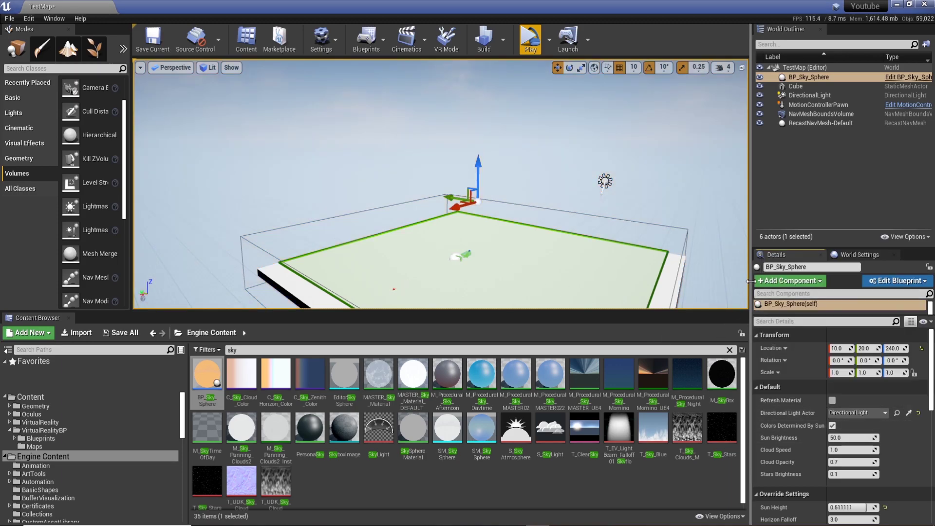
# Widen the Details and Modes panels and list the placeable lights.
pyautogui.moveTo(753, 288); pyautogui.dragTo(668, 288)
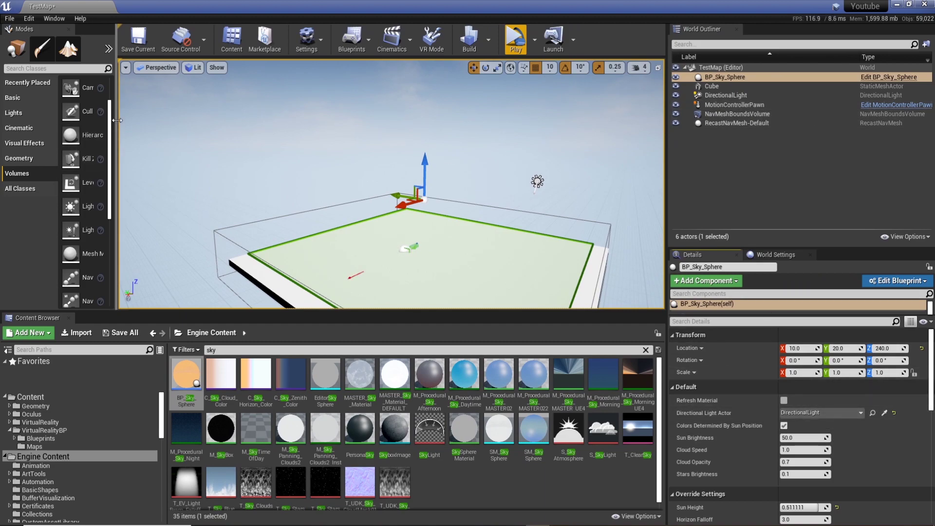
pyautogui.moveTo(115, 122); pyautogui.dragTo(172, 122)
pyautogui.click(20, 113)
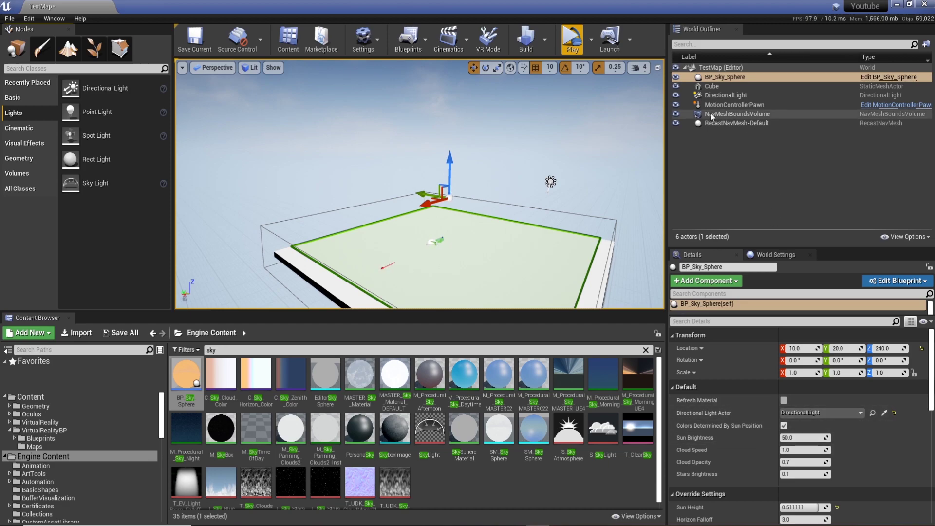
# Rotate the DirectionalLight around its Y axis to about 54°.
pyautogui.click(734, 96)
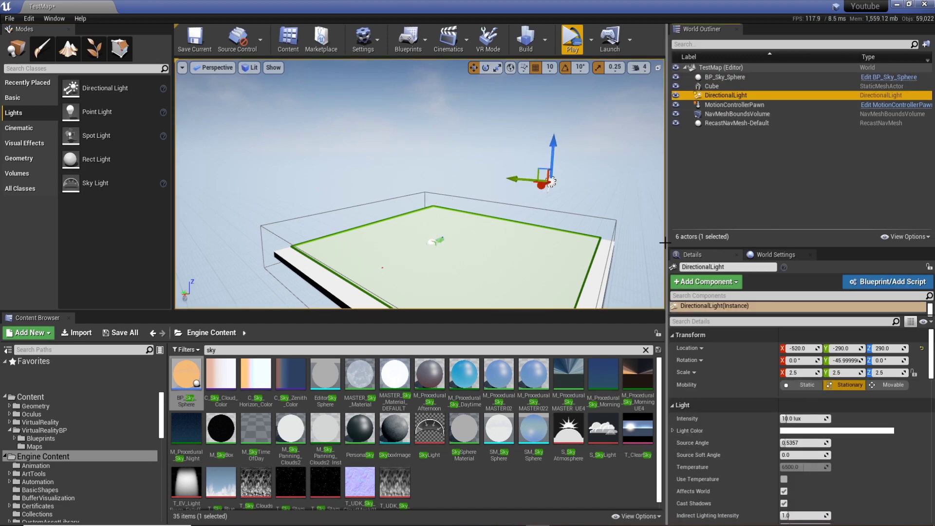
pyautogui.moveTo(576, 156); pyautogui.dragTo(609, 159, button='right')
pyautogui.press('e')
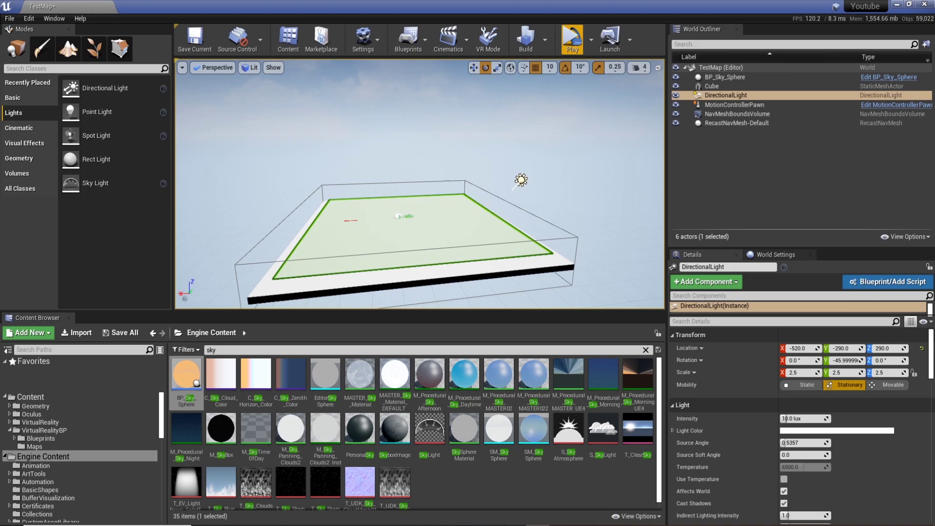
pyautogui.moveTo(521, 180); pyautogui.dragTo(506, 171, button='right')
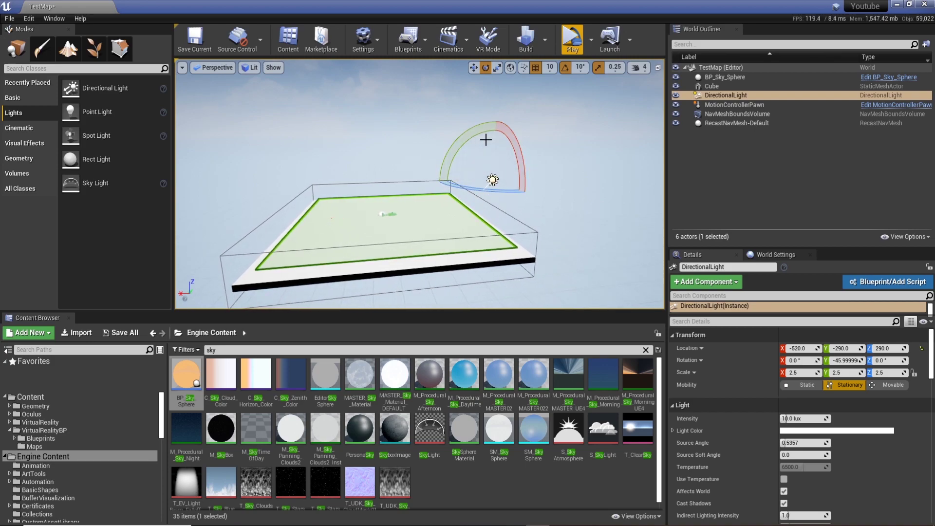
pyautogui.moveTo(486, 140); pyautogui.dragTo(539, 194)
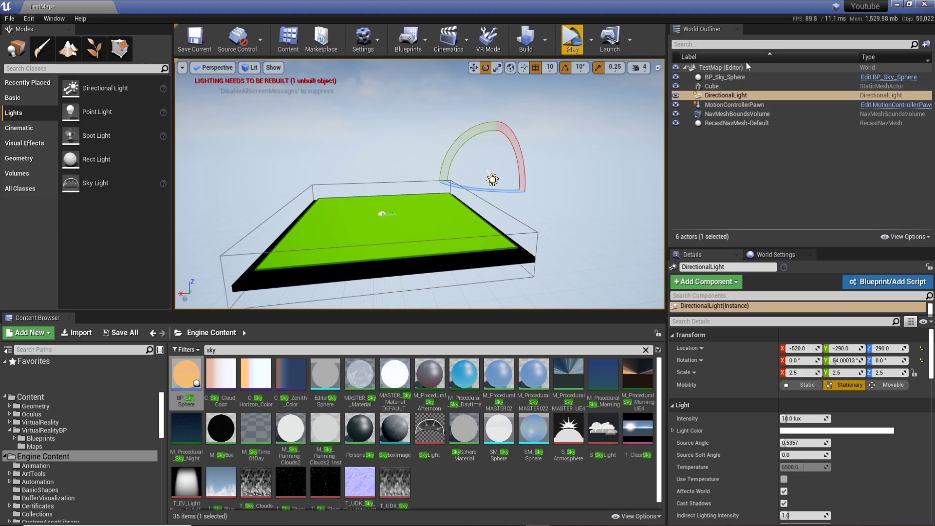
# Refresh the sky sphere's material to match the rotated light and hide the editor overlays in the viewport.
pyautogui.click(724, 77)
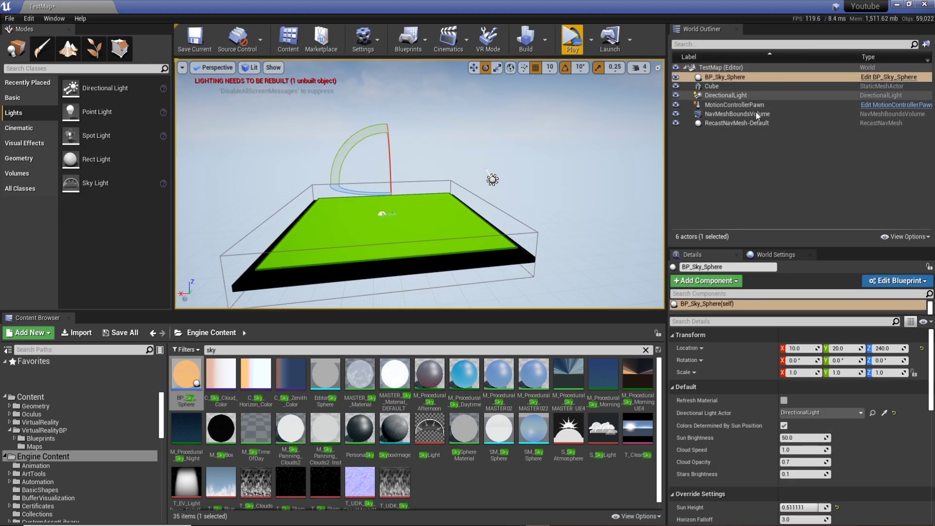
pyautogui.click(783, 400)
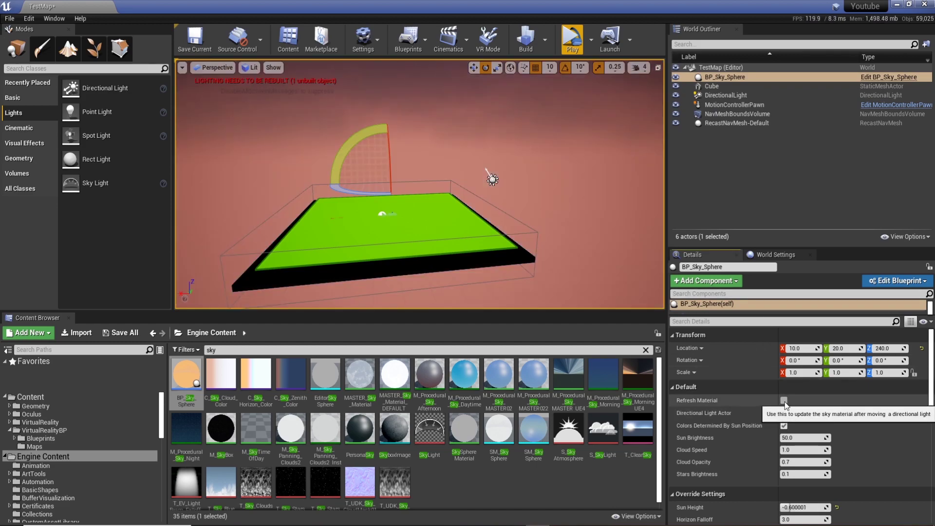
pyautogui.moveTo(525, 199); pyautogui.dragTo(293, 205, button='right')
pyautogui.press('g')
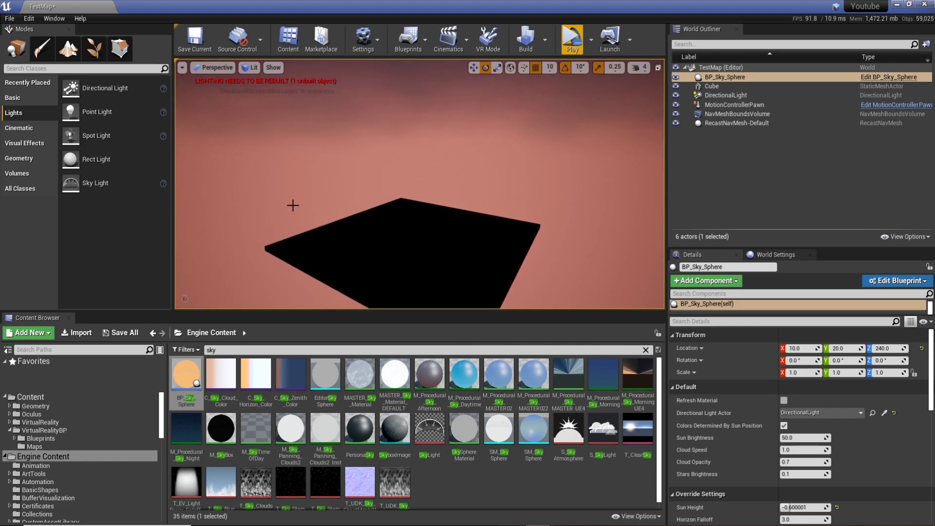
# Place a Sky Light on the floor at about X 10, Y -30, Z 10 and look through its light settings.
pyautogui.click(36, 146)
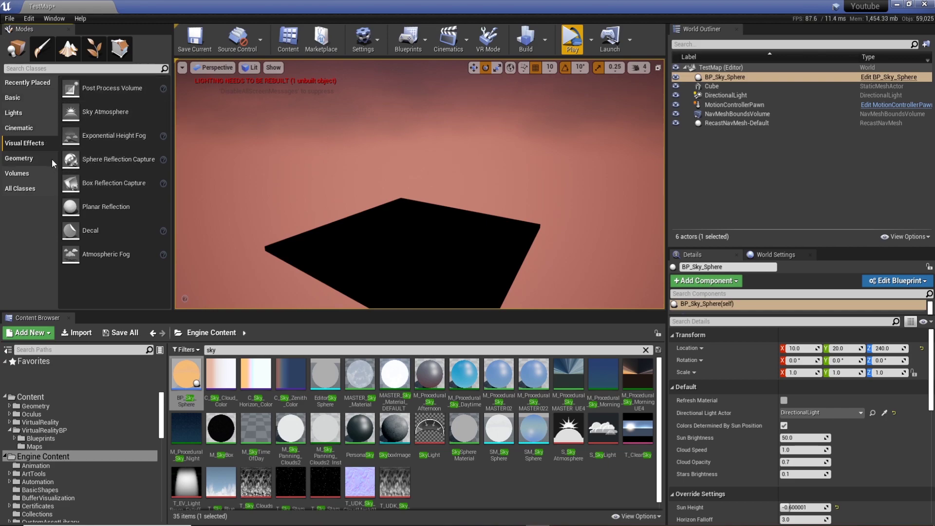
pyautogui.click(14, 112)
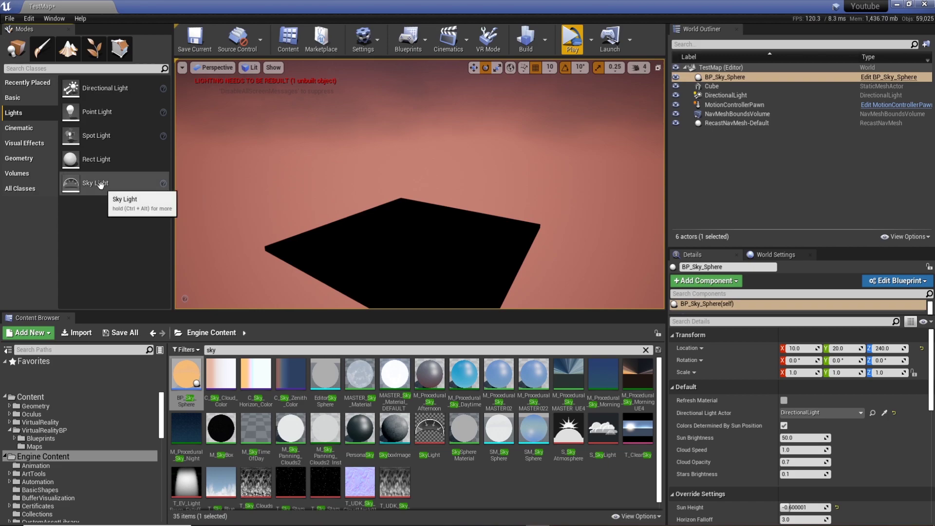
pyautogui.moveTo(102, 184); pyautogui.dragTo(420, 234)
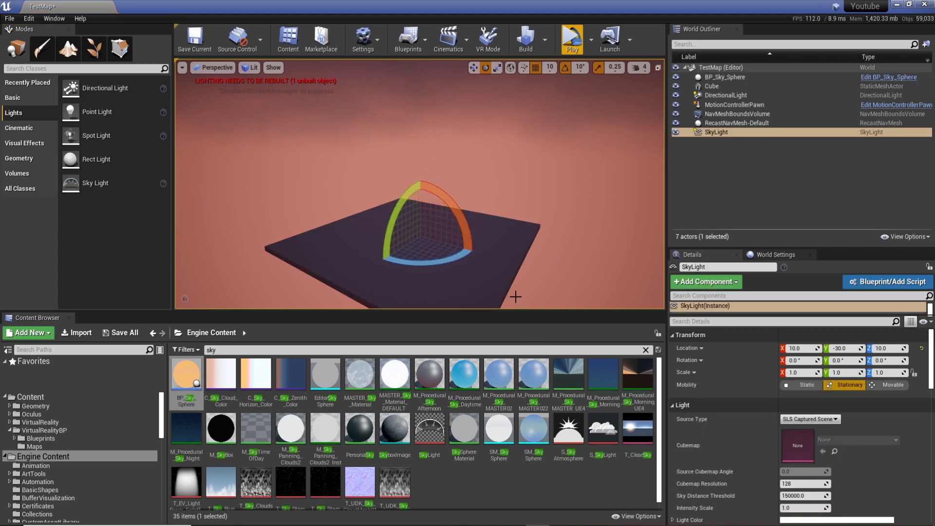
pyautogui.moveTo(512, 197)
pyautogui.mouseDown(button='right')
pyautogui.moveTo(499, 227)
pyautogui.moveTo(512, 198)
pyautogui.mouseUp(button='right')
pyautogui.scroll(-5, 712, 348)
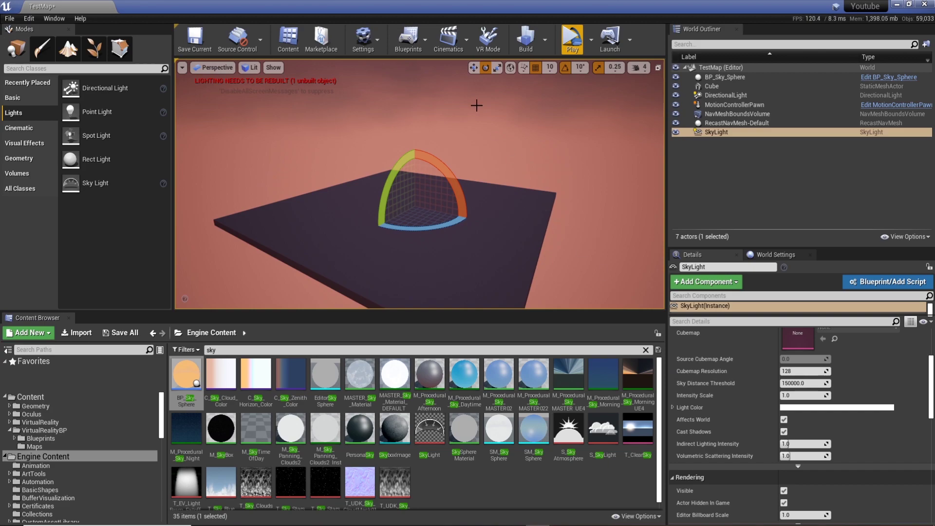
# Place a basic cube on the floor at about X 10, Y -390, Z 60.
pyautogui.click(15, 98)
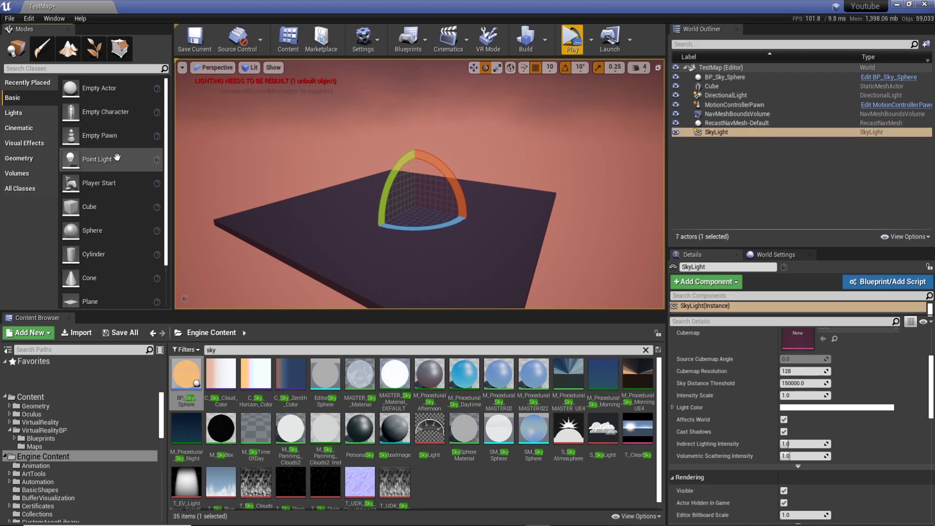
pyautogui.moveTo(88, 206); pyautogui.dragTo(494, 181)
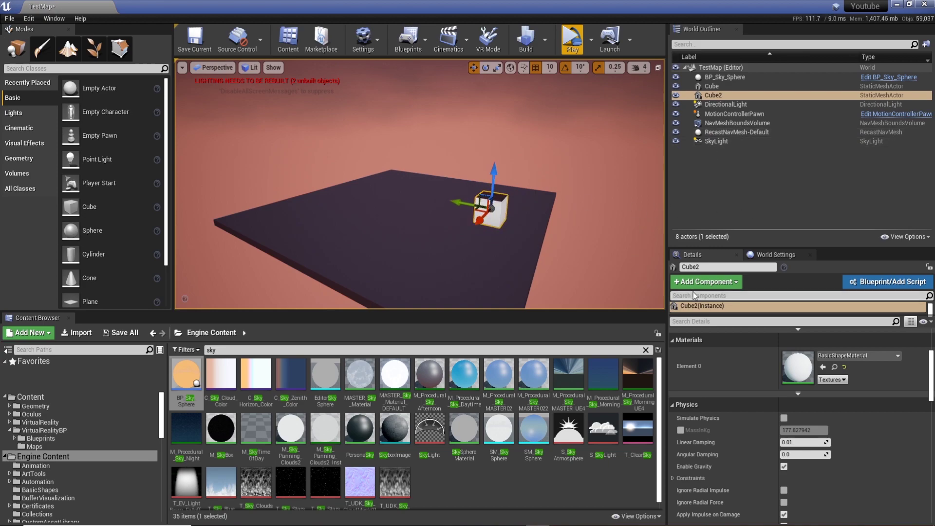
pyautogui.click(565, 143)
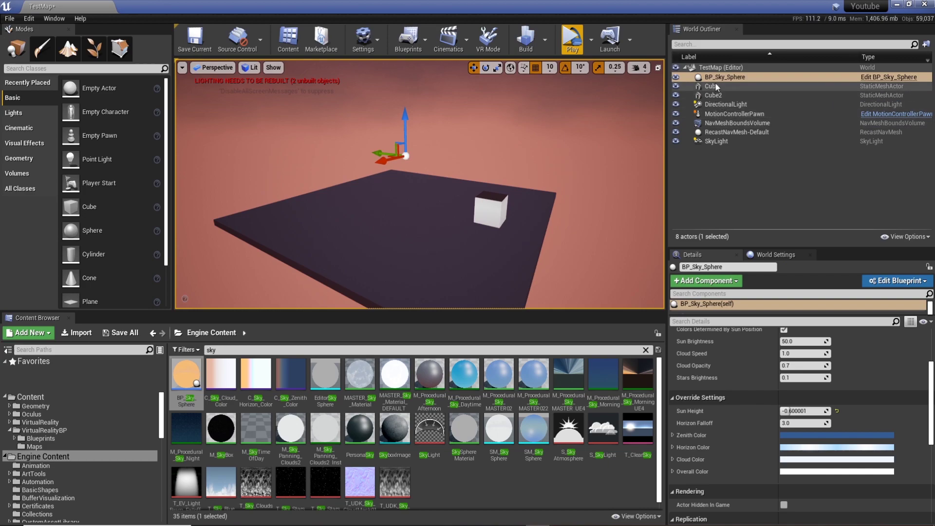
# Set the DirectionalLight's mobility to Movable.
pyautogui.click(726, 104)
pyautogui.scroll(3, 850, 383)
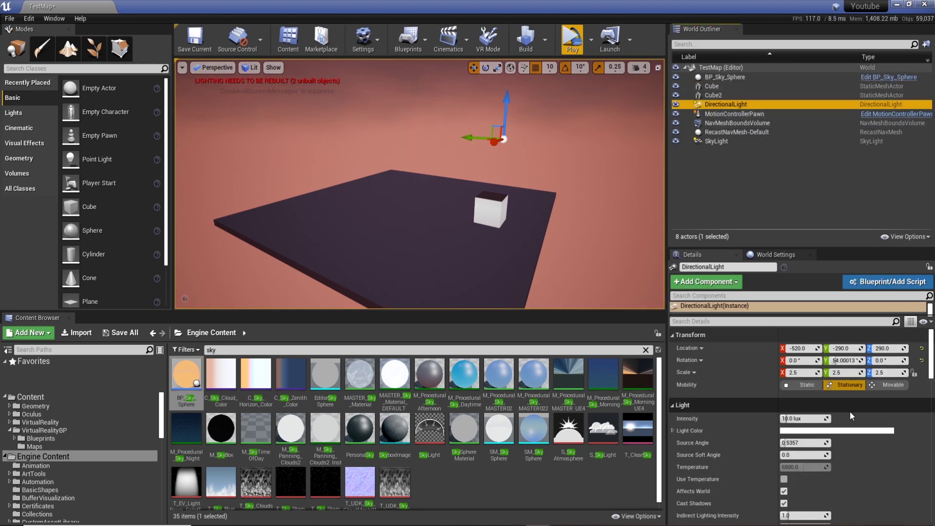
pyautogui.click(892, 385)
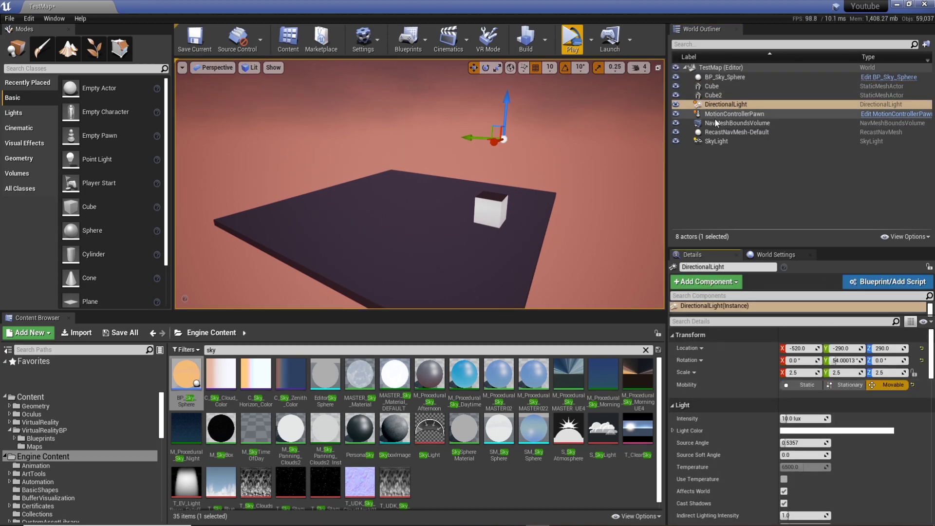
# Rotate the DirectionalLight around its Y axis to about -46° so it shines down on the floor.
pyautogui.moveTo(547, 138); pyautogui.dragTo(526, 133, button='right')
pyautogui.press('e')
pyautogui.moveTo(548, 138); pyautogui.dragTo(545, 219)
pyautogui.moveTo(565, 115)
pyautogui.mouseDown(button='right')
pyautogui.moveTo(584, 134)
pyautogui.moveTo(568, 110)
pyautogui.mouseUp(button='right')
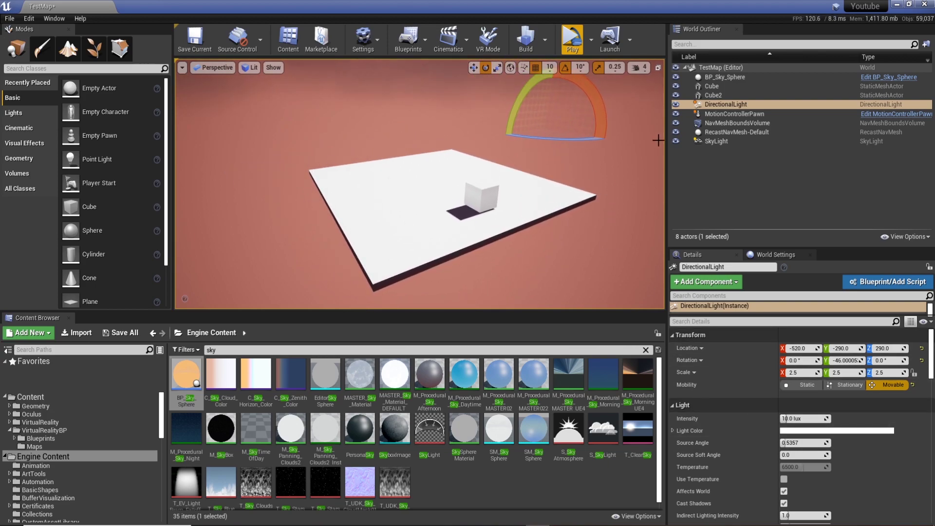
# Refresh the sky sphere's material to match the DirectionalLight's new angle.
pyautogui.click(724, 77)
pyautogui.click(783, 400)
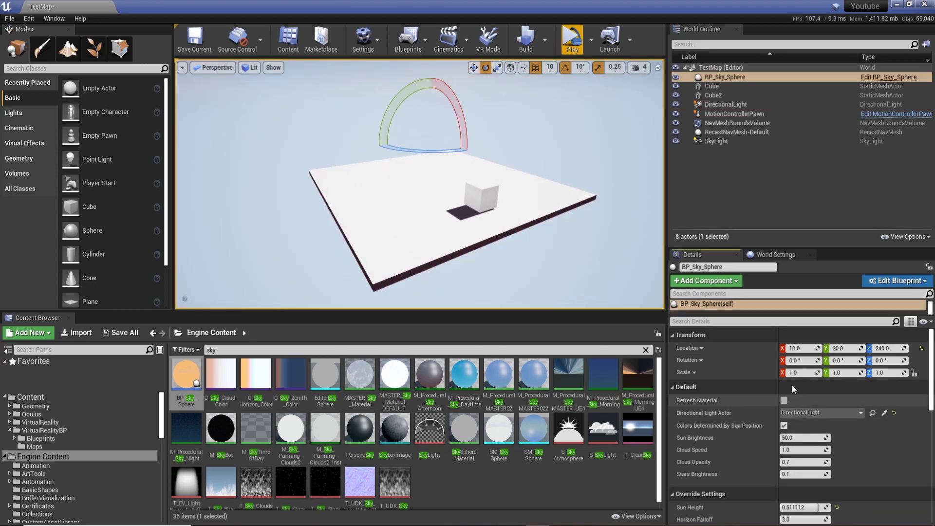
pyautogui.moveTo(520, 209); pyautogui.dragTo(520, 173, button='right')
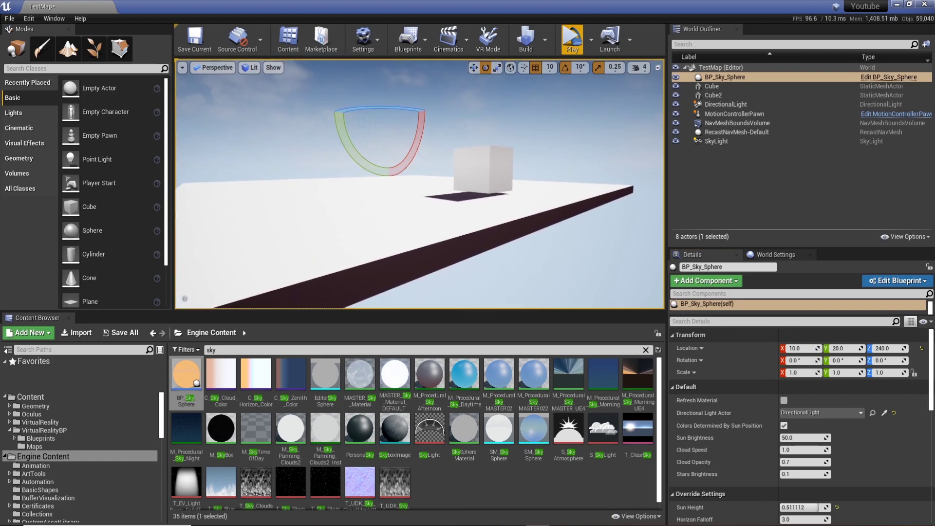
# View the cube and its shadow, and enlarge the viewport by shrinking the Content Browser and narrowing the Details panel.
pyautogui.click(482, 168)
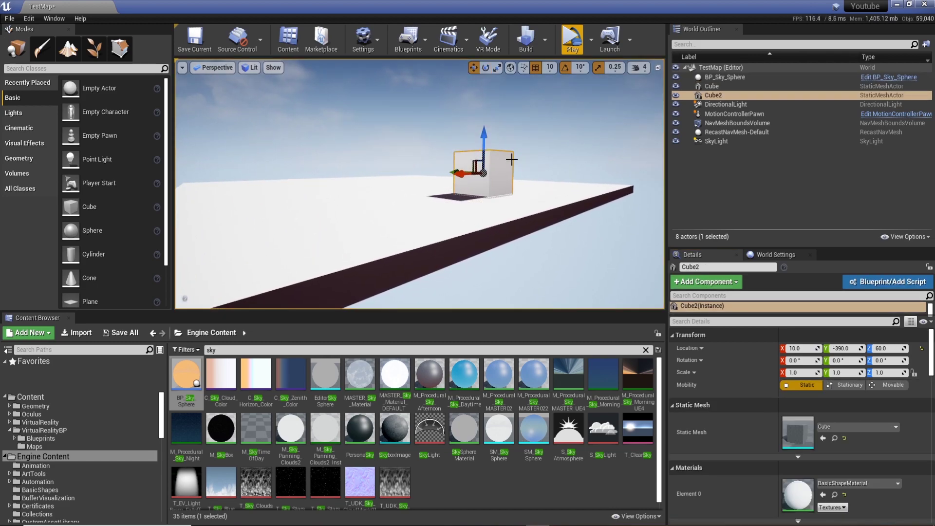
pyautogui.moveTo(551, 112); pyautogui.dragTo(545, 156, button='right')
pyautogui.click(622, 196)
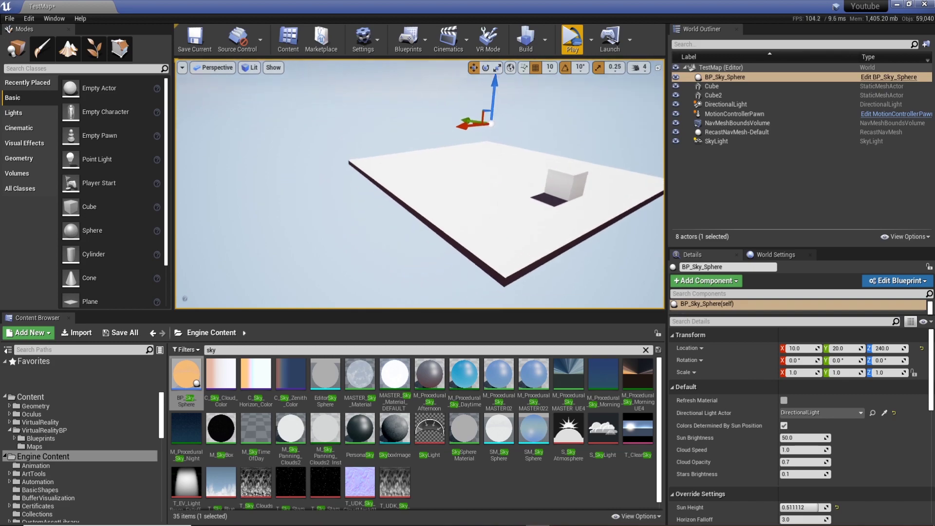
pyautogui.moveTo(545, 284)
pyautogui.mouseDown(button='right')
pyautogui.moveTo(575, 279)
pyautogui.moveTo(560, 283)
pyautogui.mouseUp(button='right')
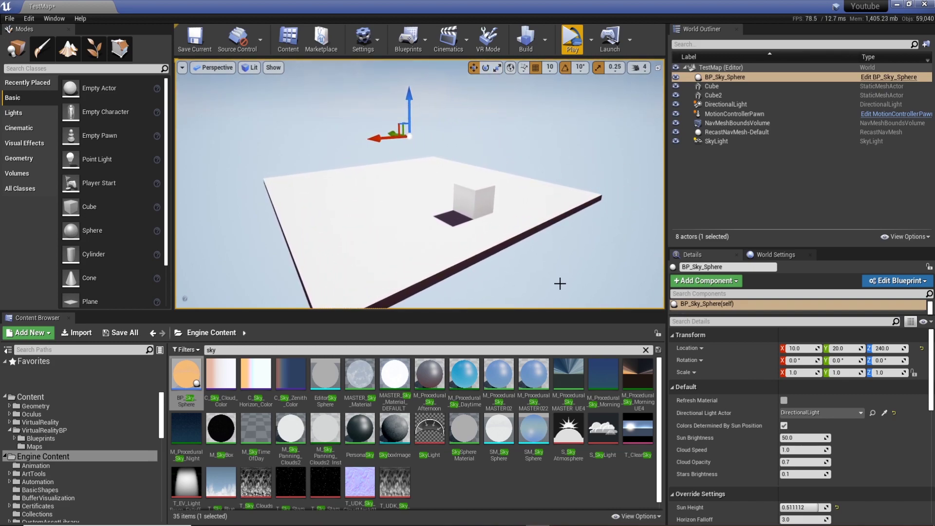
pyautogui.moveTo(556, 319); pyautogui.dragTo(558, 384)
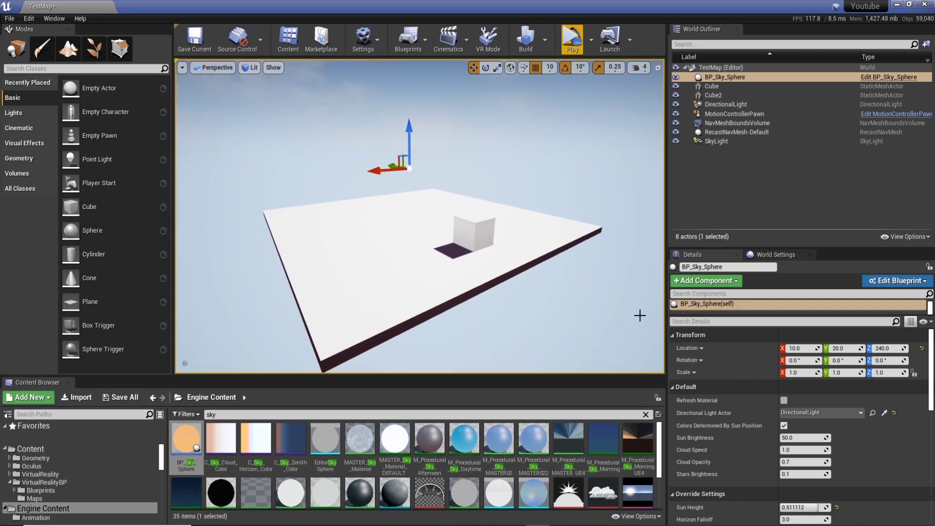
pyautogui.moveTo(669, 257); pyautogui.dragTo(758, 257)
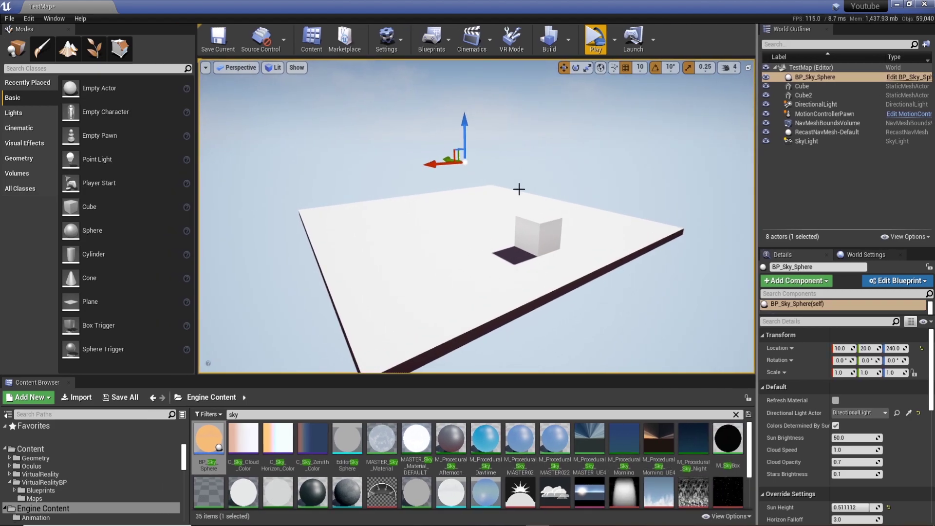